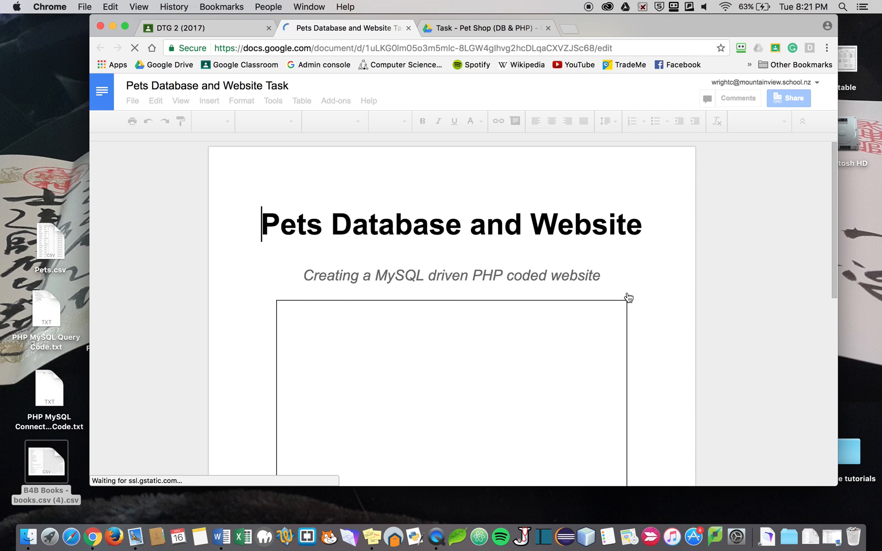
Read the pets task document down to the Create Your Database section
{"action": "scroll", "coordinate": [640, 311], "scroll_direction": "down", "scroll_amount": 4}
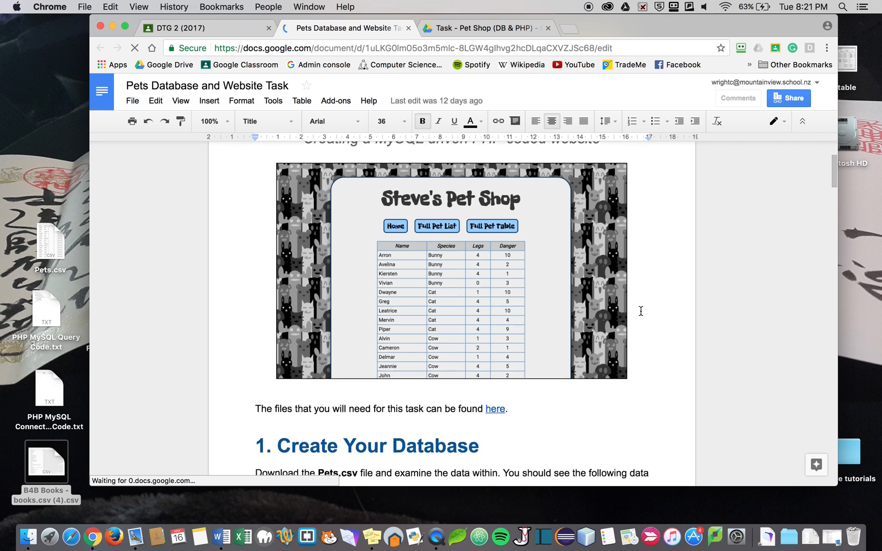
{"action": "scroll", "coordinate": [640, 311], "scroll_direction": "down", "scroll_amount": 3}
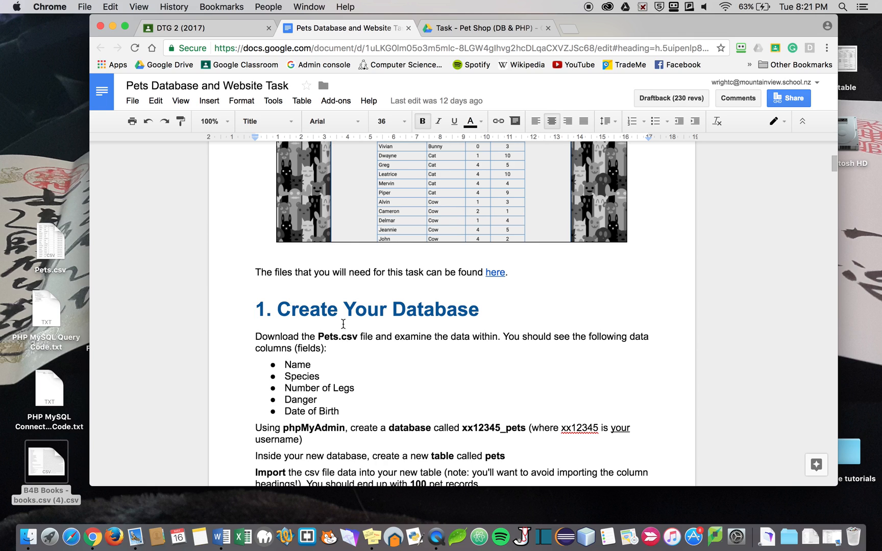
Set the browser aside, switch to MAMP and start the Apache and MySQL servers
{"action": "left_click", "coordinate": [113, 28]}
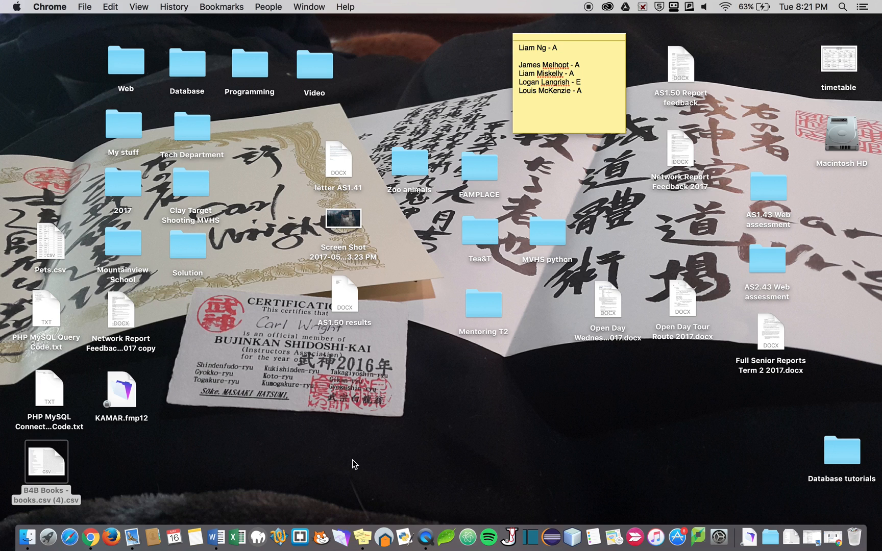
{"action": "left_click", "coordinate": [256, 524]}
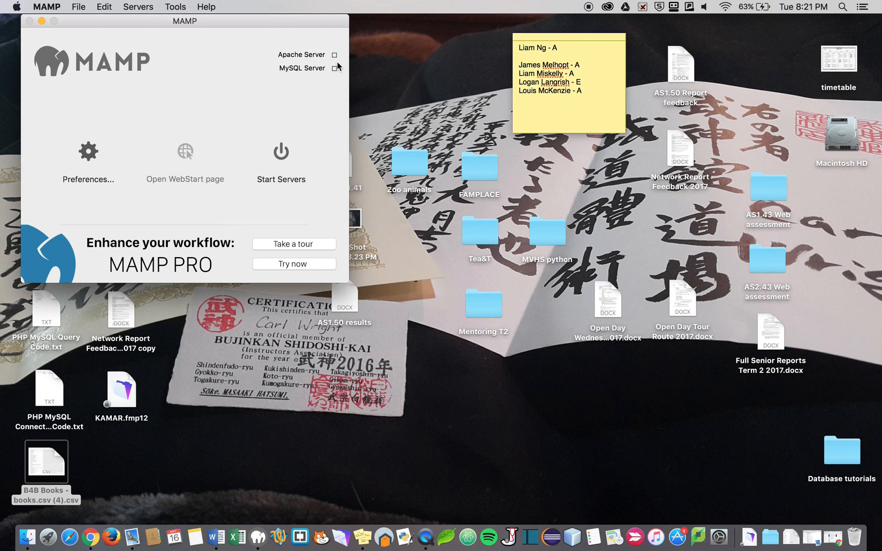
{"action": "left_click", "coordinate": [281, 152]}
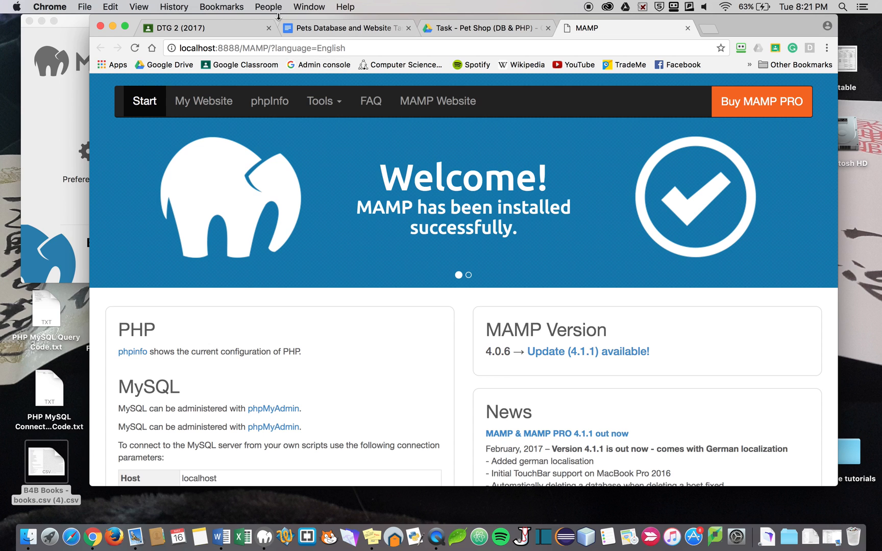
{"action": "left_click_drag", "start_coordinate": [278, 19], "coordinate": [278, 157]}
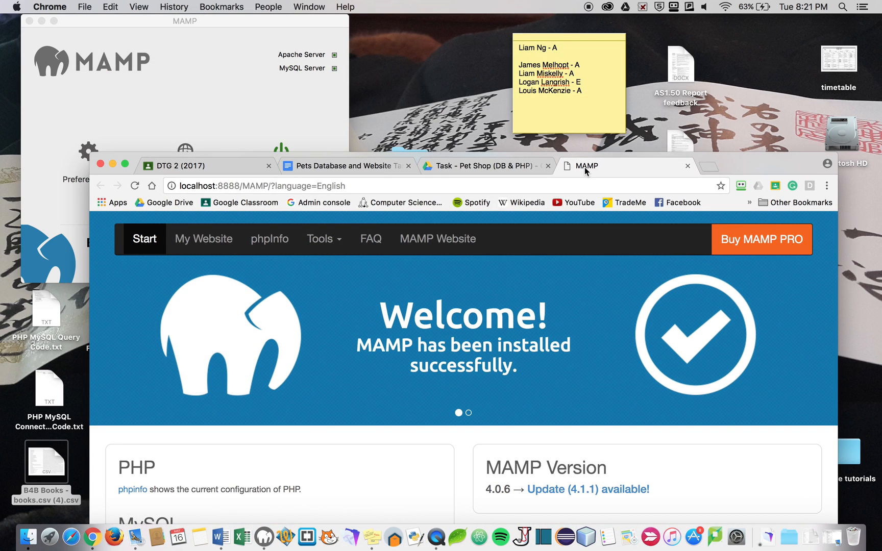
{"action": "left_click_drag", "start_coordinate": [732, 163], "coordinate": [720, 25]}
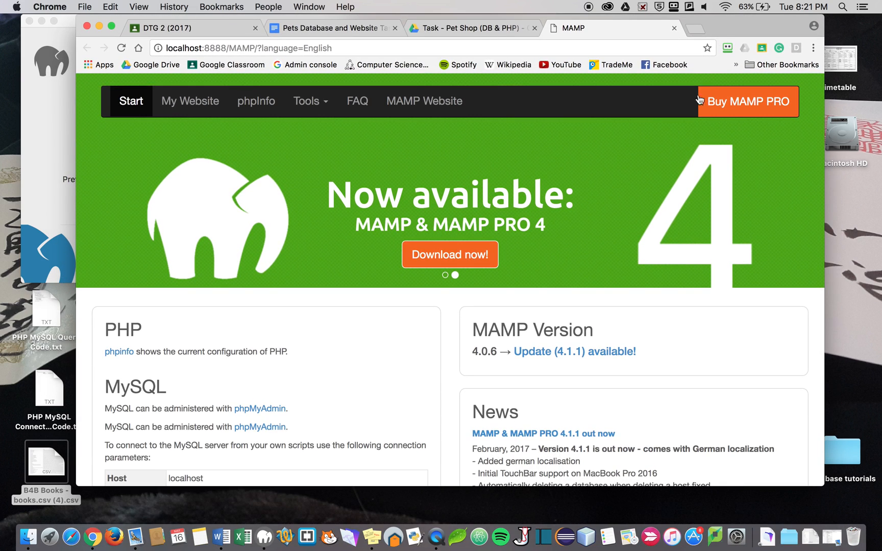
{"action": "left_click_drag", "start_coordinate": [728, 26], "coordinate": [712, 233]}
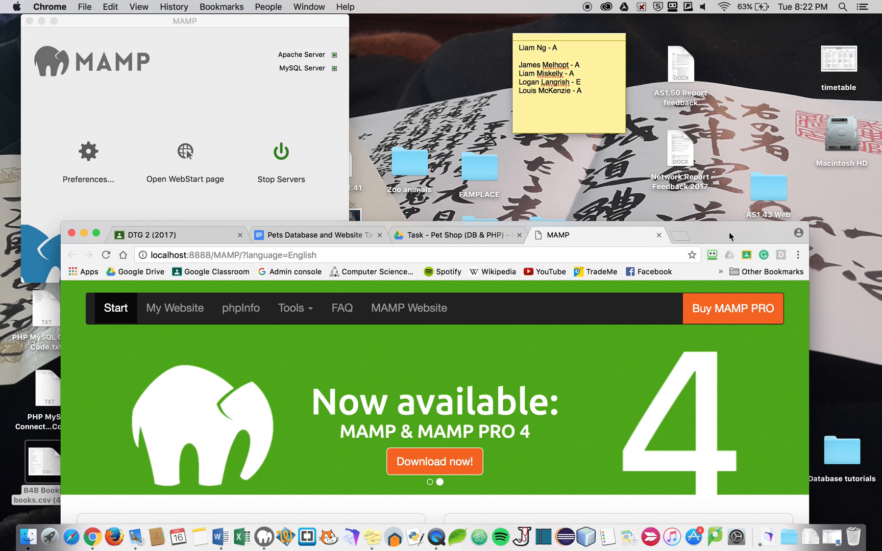
{"action": "left_click_drag", "start_coordinate": [723, 222], "coordinate": [728, 15]}
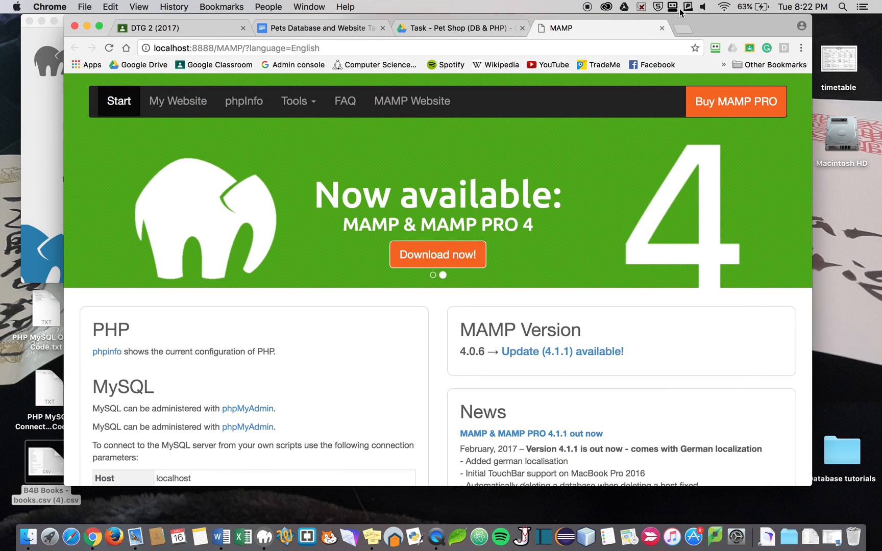
Open phpMyAdmin from the MAMP start page
{"action": "left_click", "coordinate": [302, 106]}
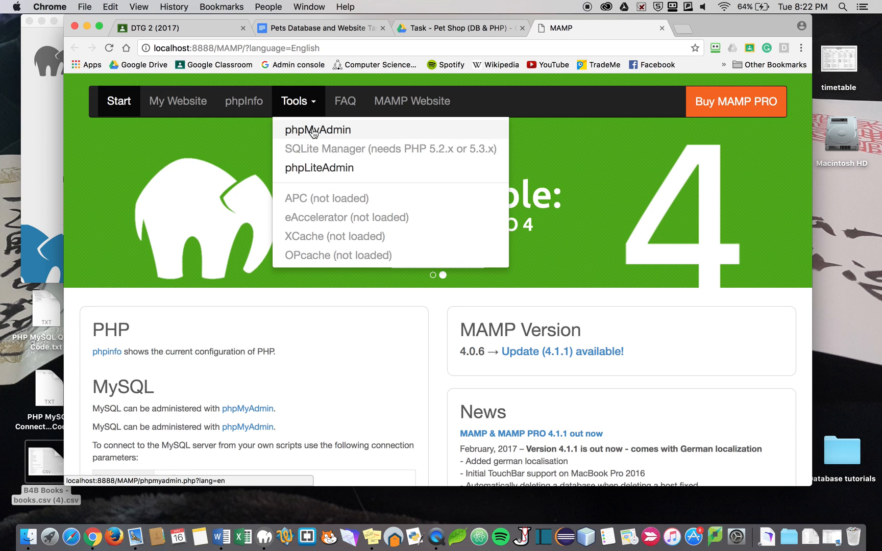
{"action": "left_click", "coordinate": [314, 131]}
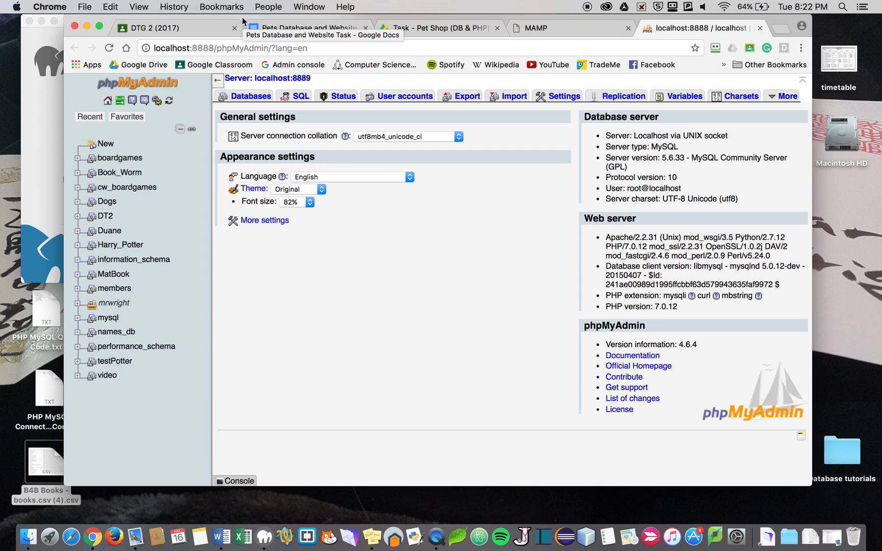
Review the required data fields listed under Create Your Database in the pets task document
{"action": "left_click_drag", "start_coordinate": [243, 19], "coordinate": [479, 4]}
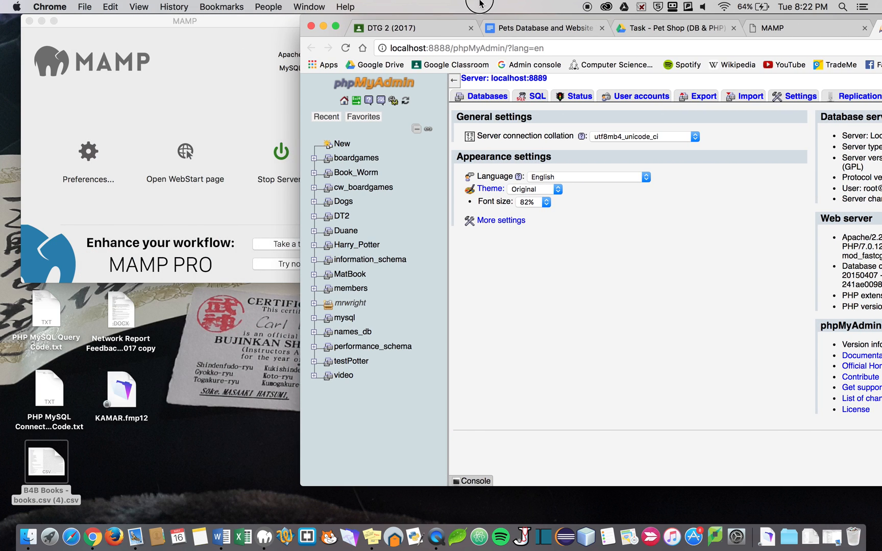
{"action": "left_click", "coordinate": [546, 29]}
{"action": "left_click_drag", "start_coordinate": [513, 362], "coordinate": [518, 410]}
{"action": "left_click", "coordinate": [519, 409]}
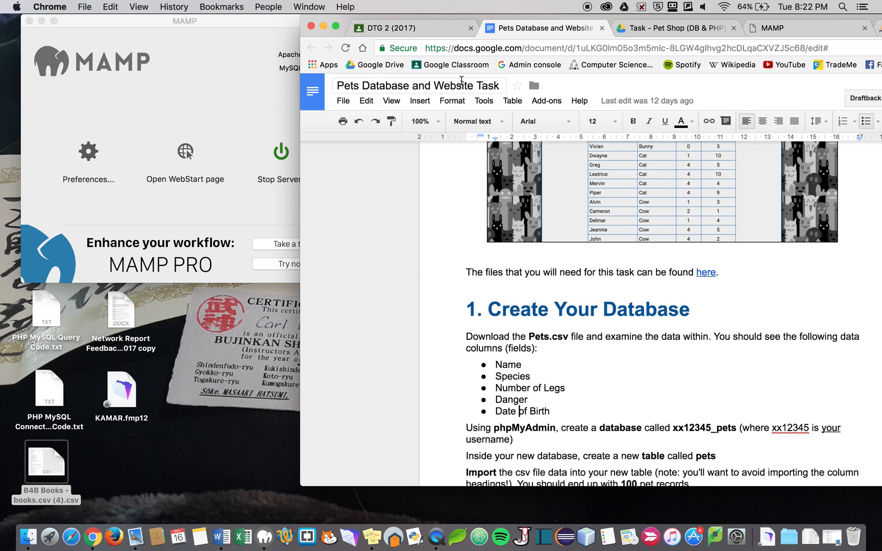
Move the browser and MAMP windows out of the way and preview Pets.csv from the desktop
{"action": "left_click_drag", "start_coordinate": [347, 21], "coordinate": [604, 453]}
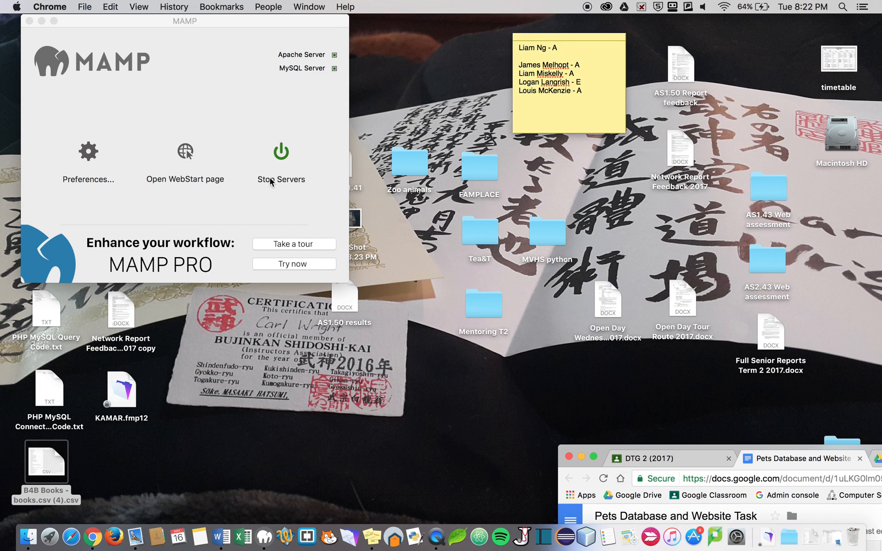
{"action": "left_click", "coordinate": [42, 22]}
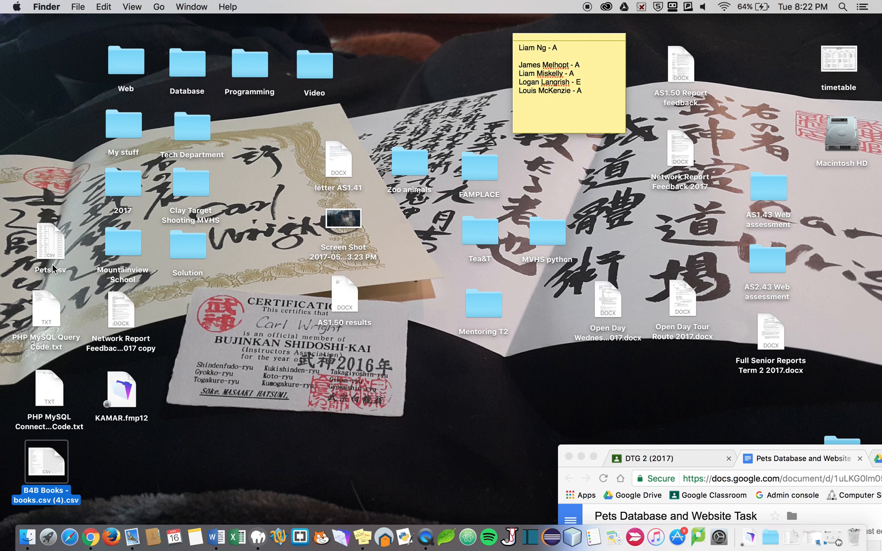
{"action": "left_click", "coordinate": [49, 250]}
{"action": "key", "text": "space"}
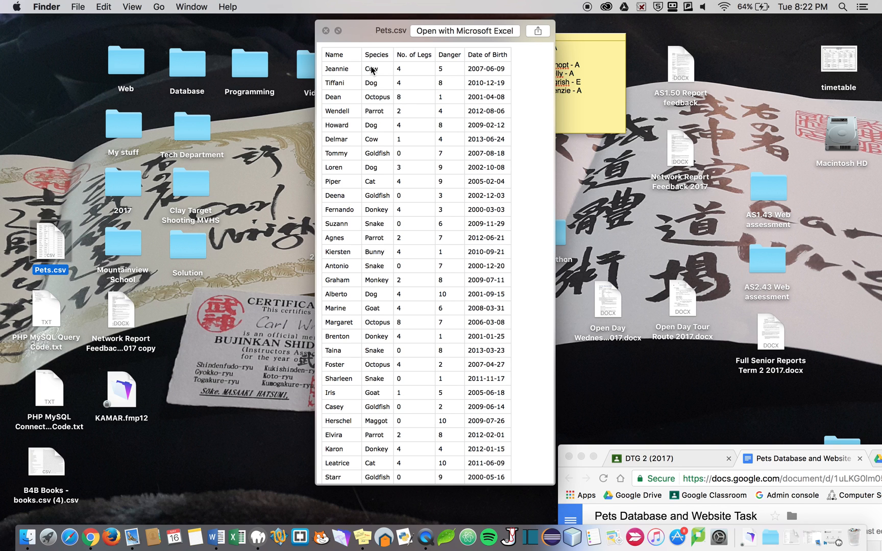
Place the browser below the Pets.csv column headings and return to the phpMyAdmin home page
{"action": "left_click_drag", "start_coordinate": [736, 454], "coordinate": [247, 134]}
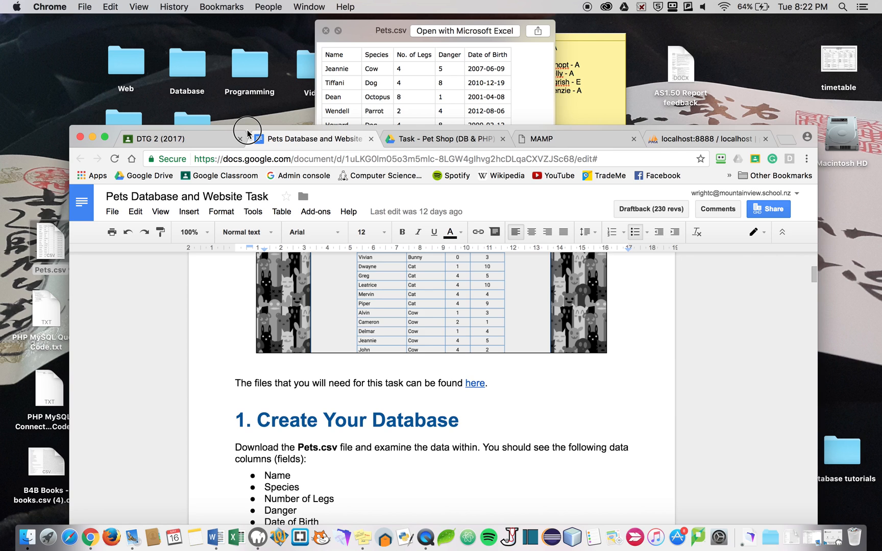
{"action": "left_click", "coordinate": [696, 140]}
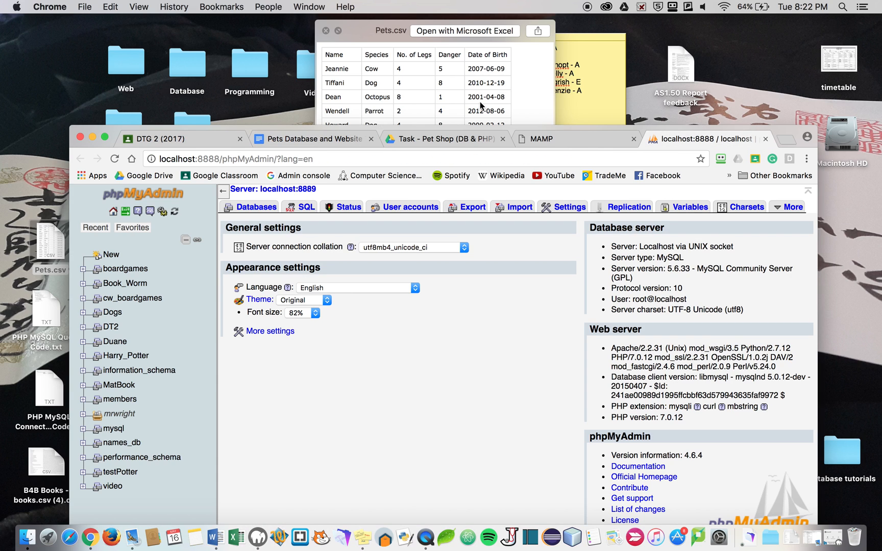
{"action": "left_click", "coordinate": [113, 213]}
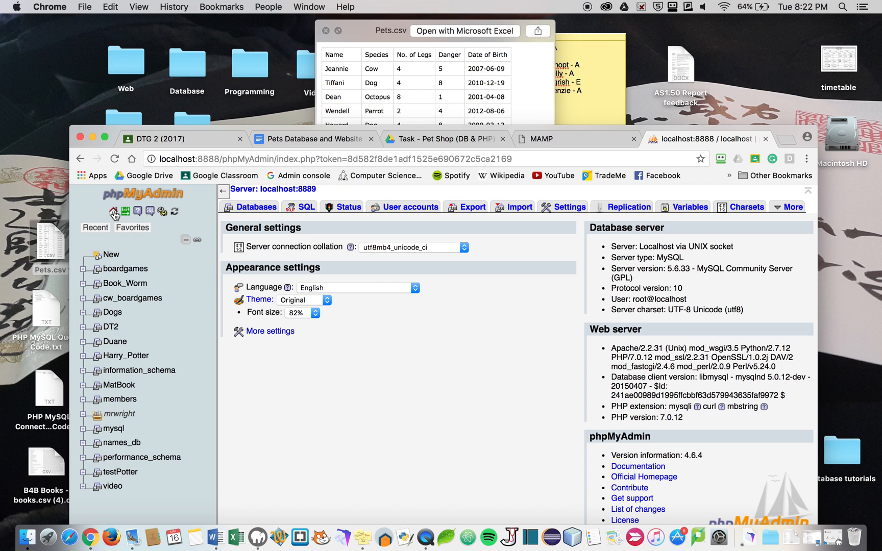
Create a new database named with the username followed by "_pets", leaving the collation unspecified
{"action": "left_click", "coordinate": [257, 209]}
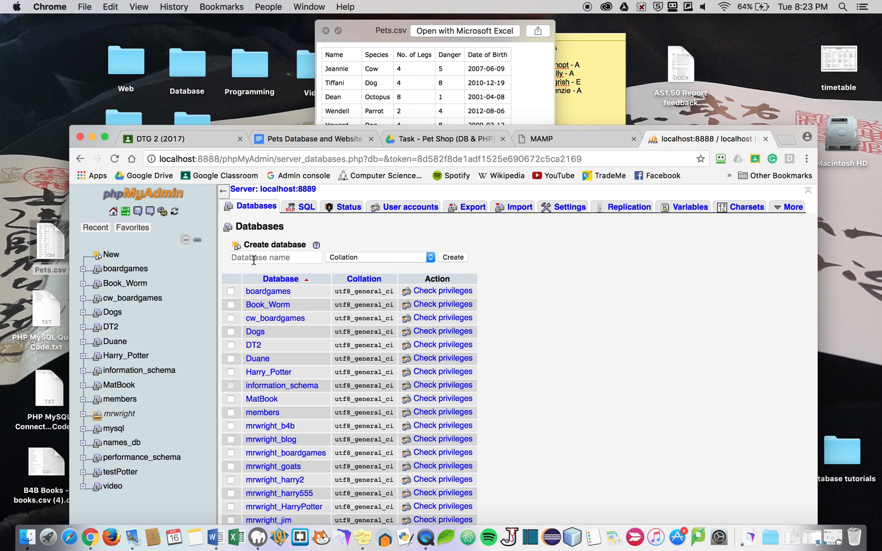
{"action": "left_click", "coordinate": [253, 258]}
{"action": "type", "text": "mrwright"}
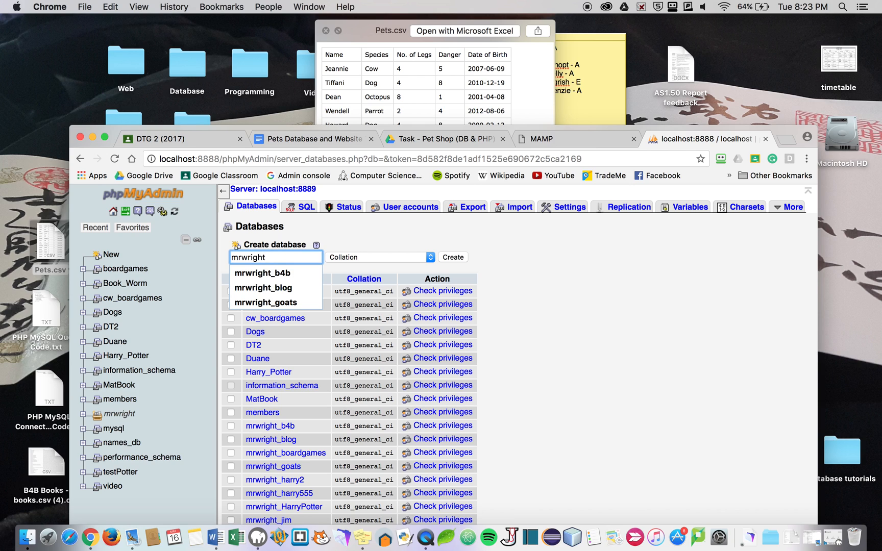
{"action": "type", "text": "_pets"}
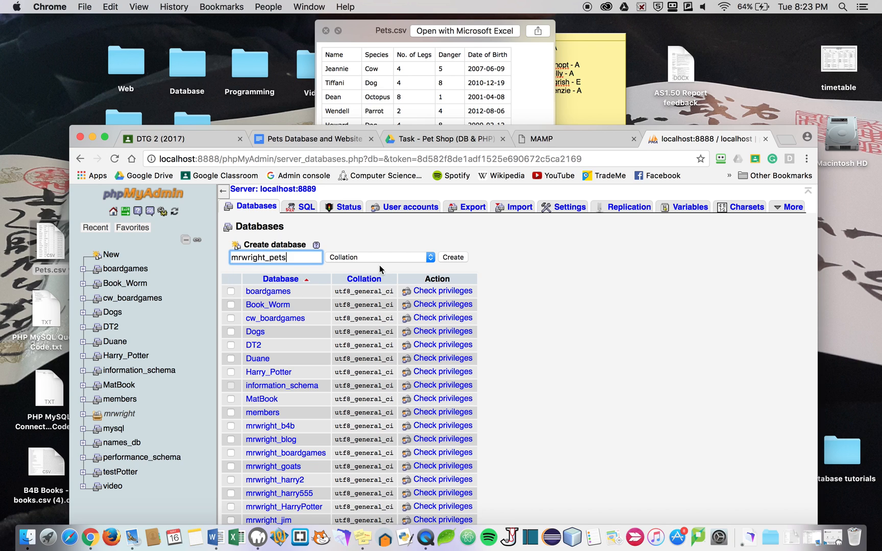
{"action": "left_click", "coordinate": [453, 257]}
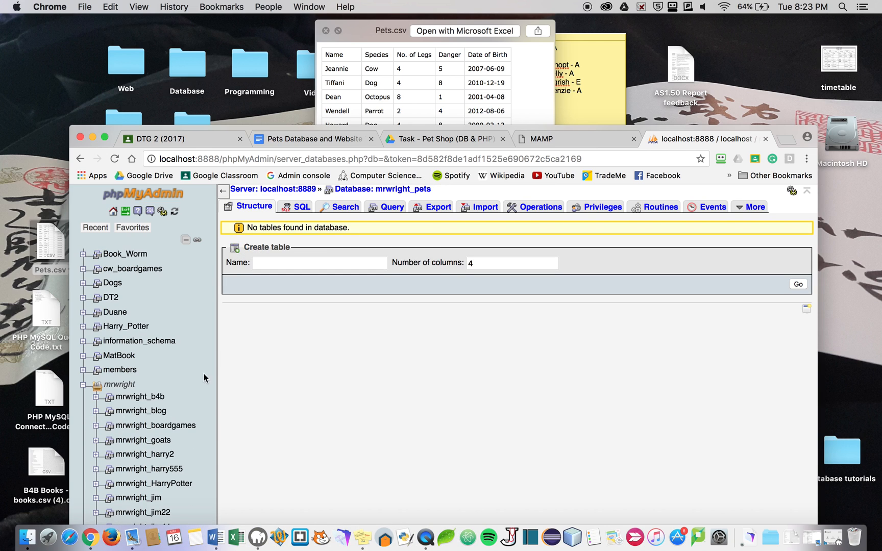
Collapse and re-expand the username's database group in the navigation tree and open the new pets database
{"action": "left_click", "coordinate": [84, 386]}
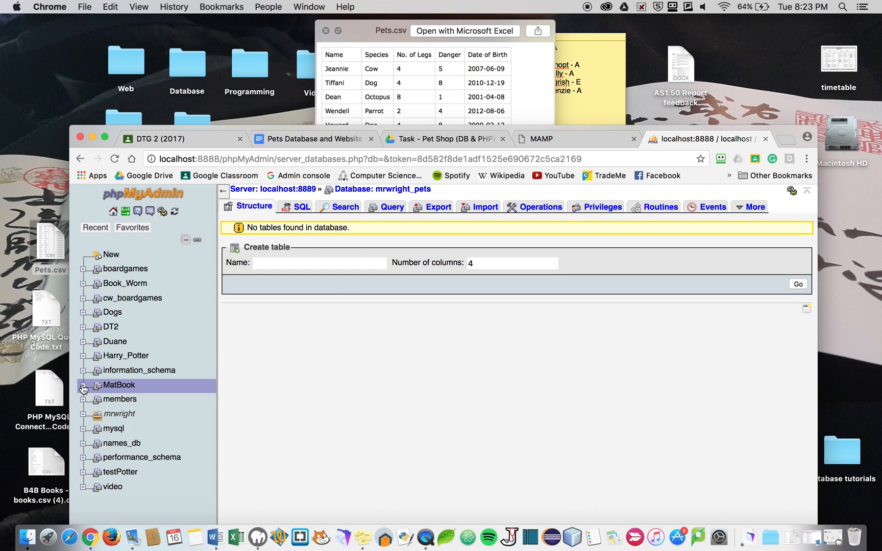
{"action": "left_click", "coordinate": [83, 414]}
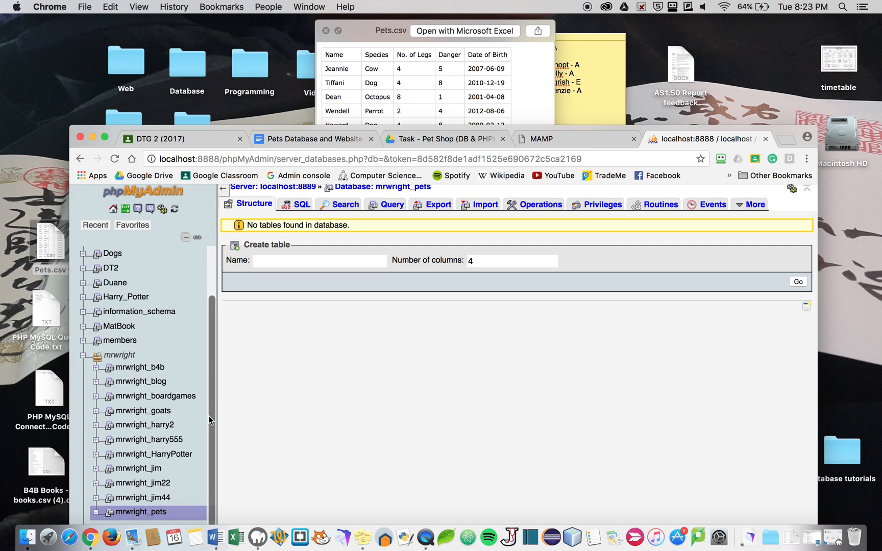
{"action": "left_click", "coordinate": [156, 517]}
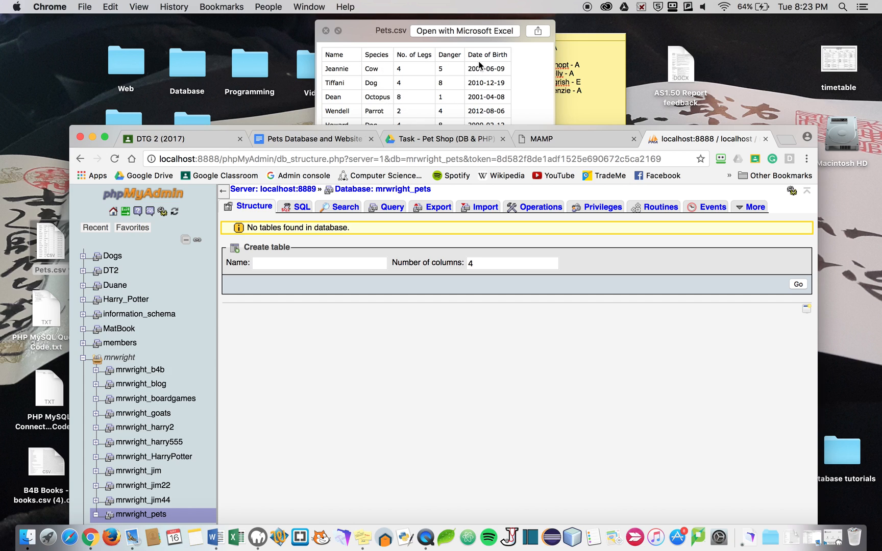
Create a table named pets with 5 columns in the new database
{"action": "left_click", "coordinate": [270, 265]}
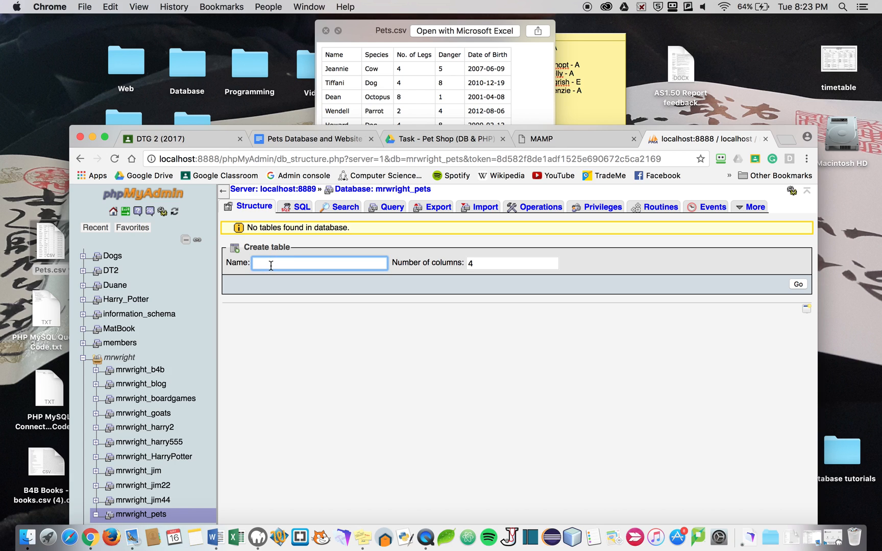
{"action": "type", "text": "pets"}
{"action": "left_click", "coordinate": [477, 263]}
{"action": "left_click_drag", "start_coordinate": [476, 263], "coordinate": [459, 263]}
{"action": "type", "text": "5"}
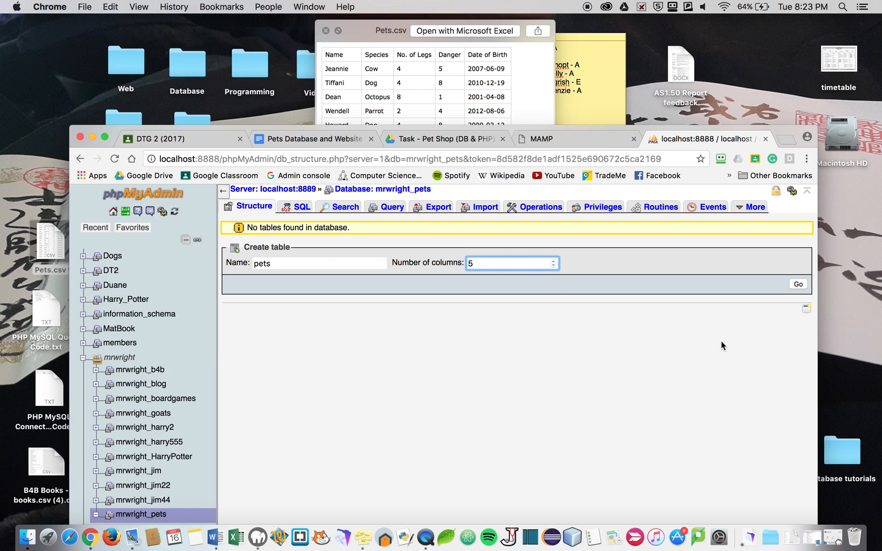
{"action": "left_click", "coordinate": [798, 283]}
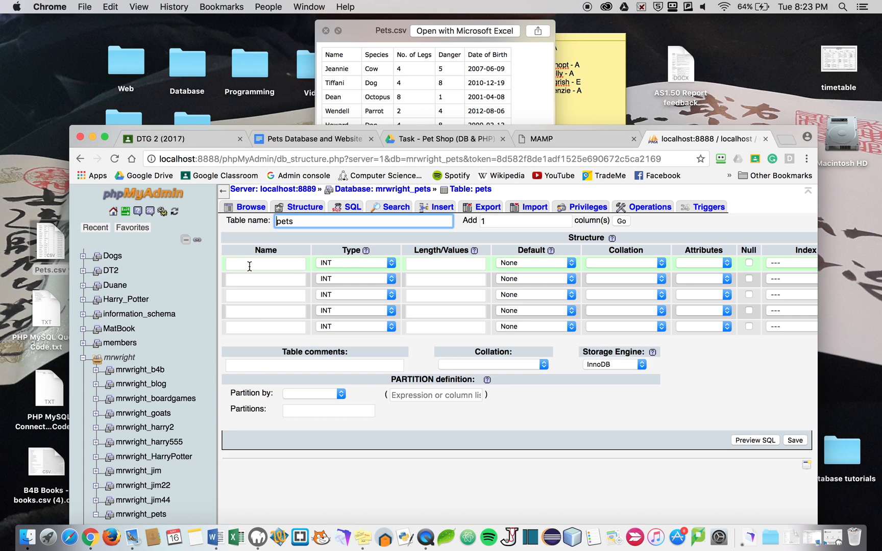
Define the first column of the pets table as name, type VARCHAR, length 30
{"action": "left_click", "coordinate": [388, 262]}
{"action": "left_click", "coordinate": [360, 274]}
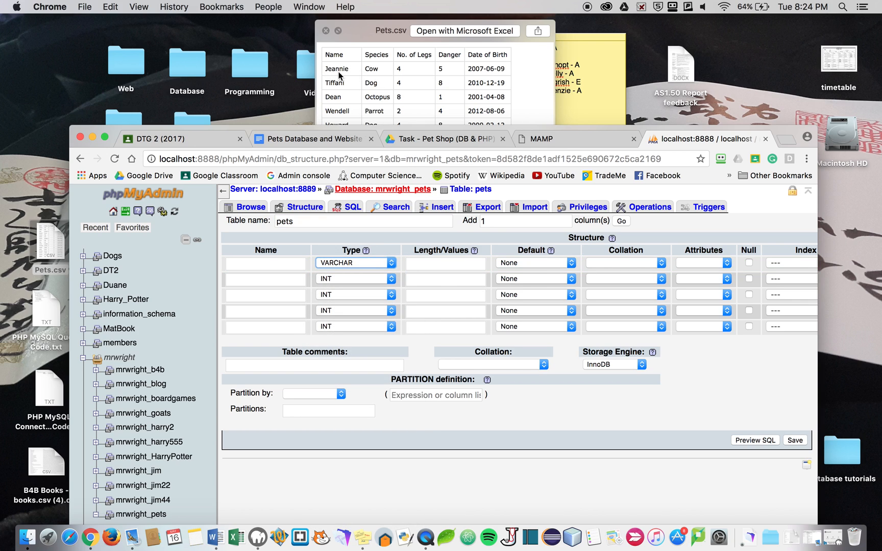
{"action": "left_click", "coordinate": [429, 263]}
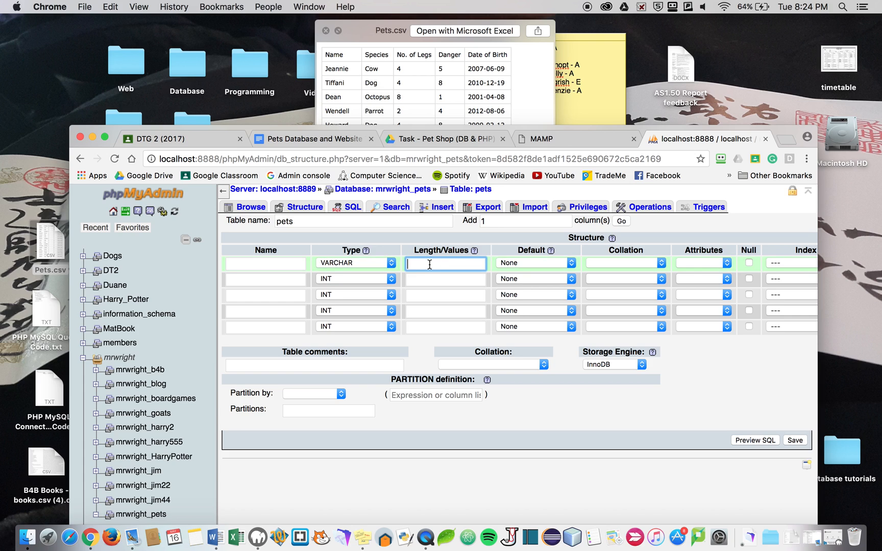
{"action": "type", "text": "30"}
{"action": "left_click", "coordinate": [246, 262]}
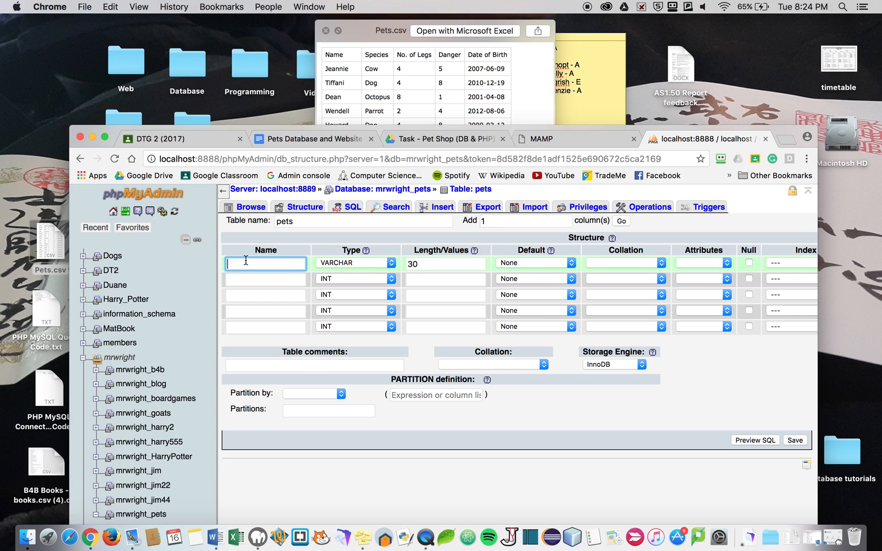
{"action": "type", "text": "name"}
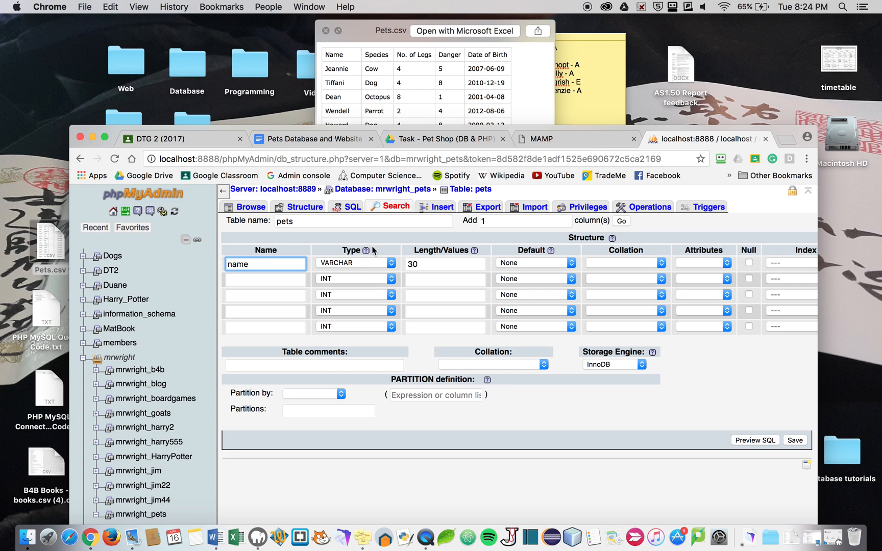
Define the second column of the pets table as species, type VARCHAR, length 30
{"action": "left_click", "coordinate": [386, 280]}
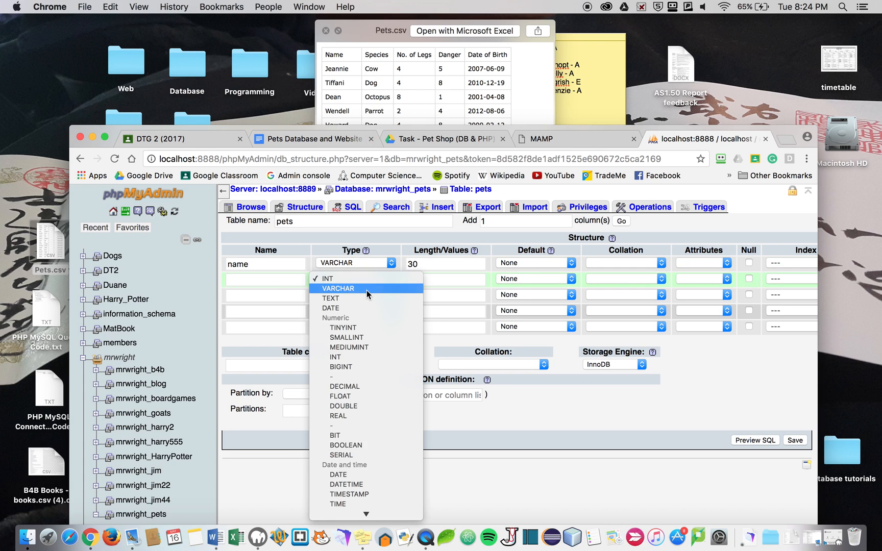
{"action": "left_click", "coordinate": [366, 290]}
{"action": "left_click", "coordinate": [254, 280]}
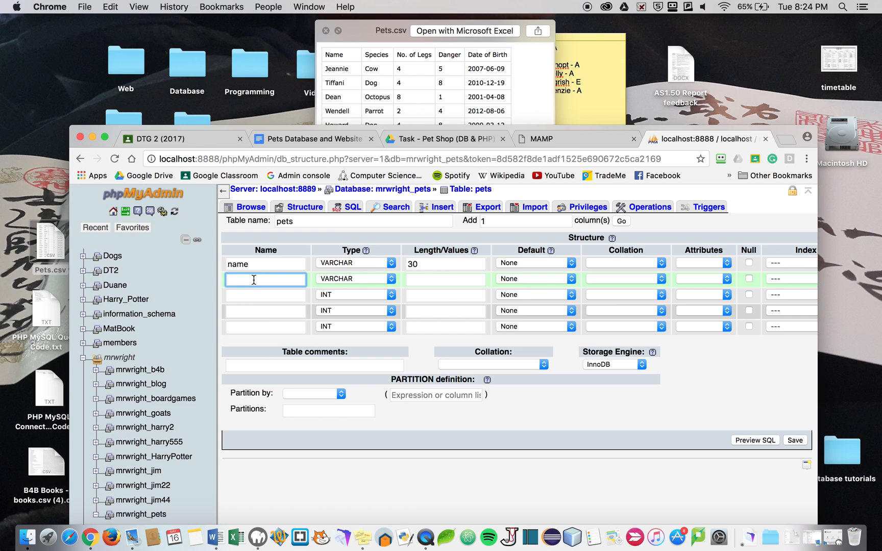
{"action": "type", "text": "30"}
{"action": "type", "text": "cies"}
{"action": "left_click", "coordinate": [416, 279]}
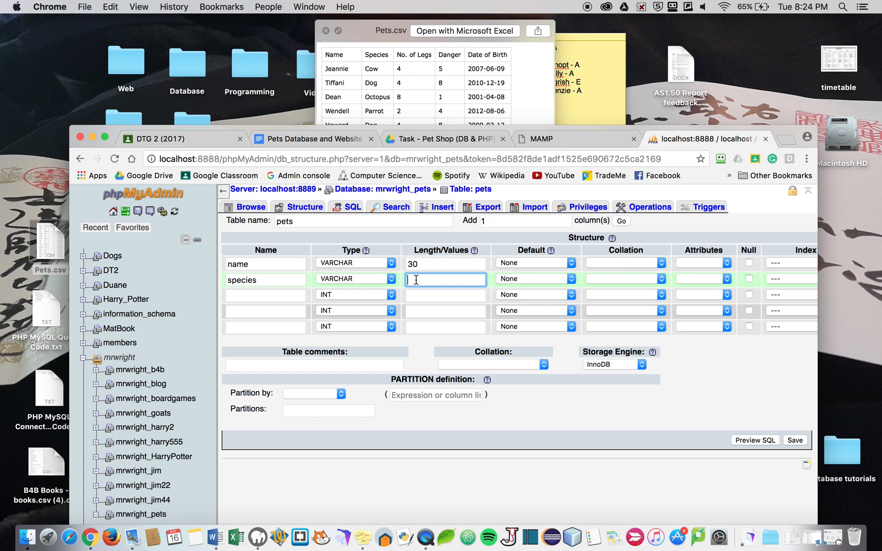
{"action": "type", "text": "30"}
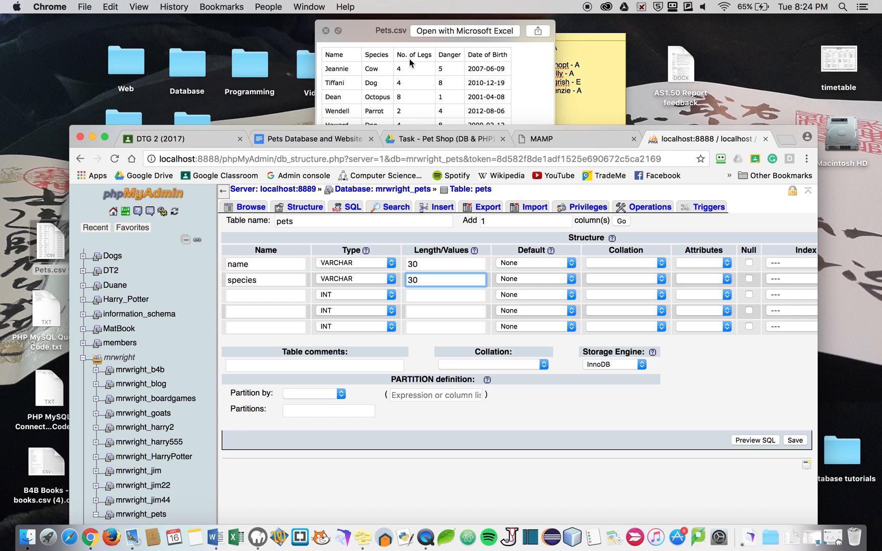
Define the third column as legs with length 4, keeping the INT type
{"action": "left_click", "coordinate": [239, 296]}
{"action": "type", "text": "legs"}
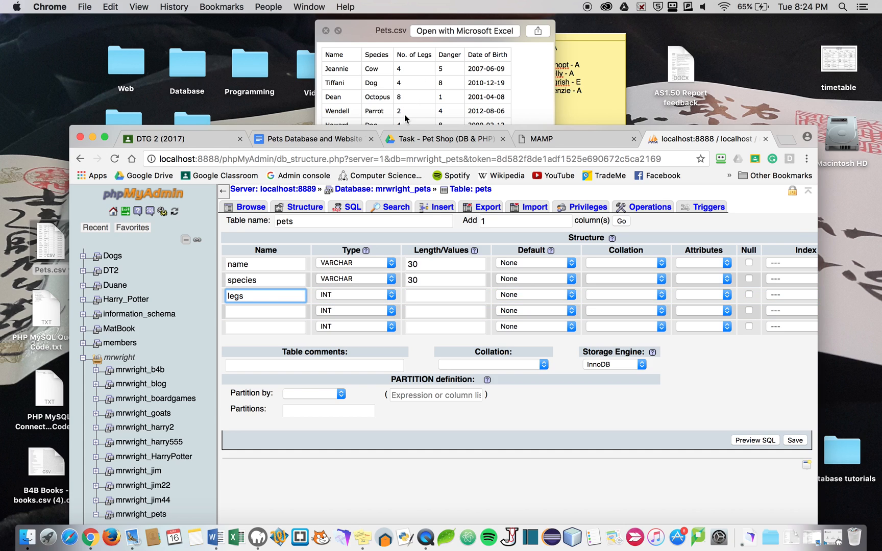
{"action": "left_click", "coordinate": [416, 296]}
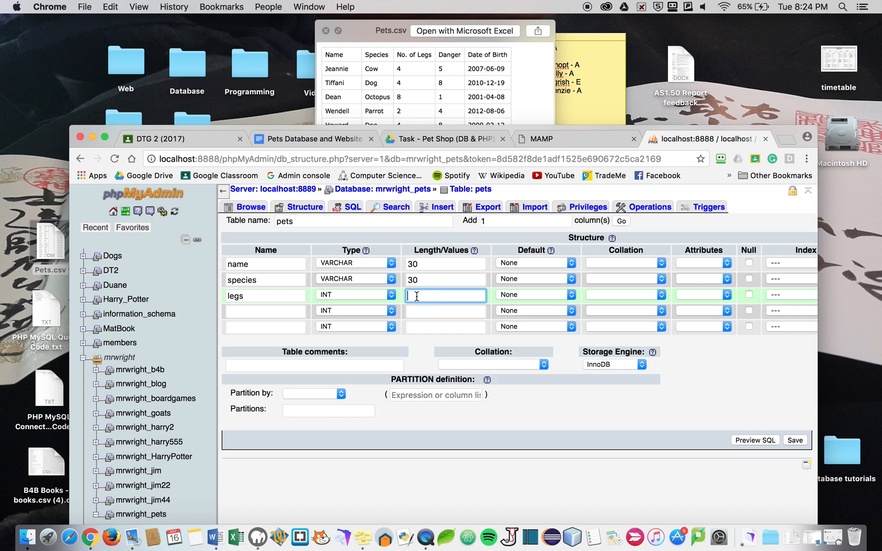
{"action": "type", "text": "4"}
Define the fourth column as danger with length 4, keeping the INT type
{"action": "left_click", "coordinate": [245, 312]}
{"action": "type", "text": "danger"}
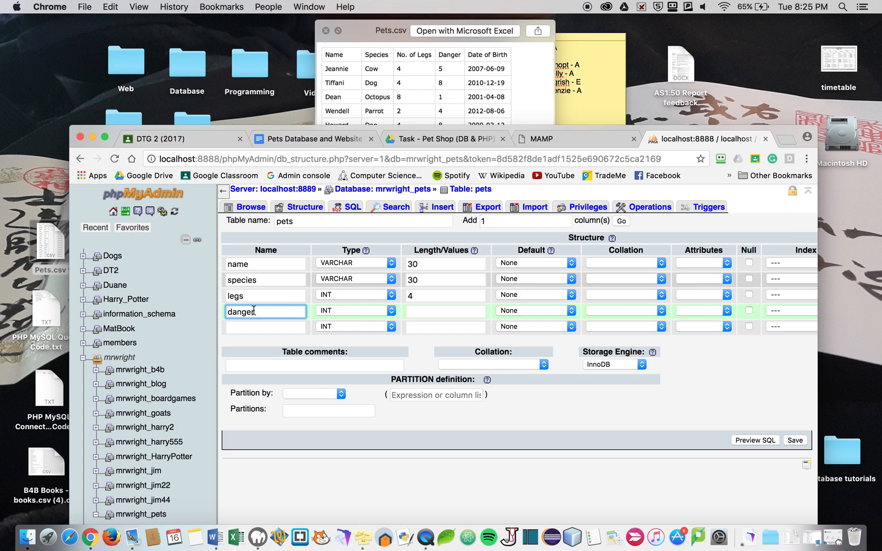
{"action": "left_click", "coordinate": [423, 313]}
{"action": "type", "text": "4"}
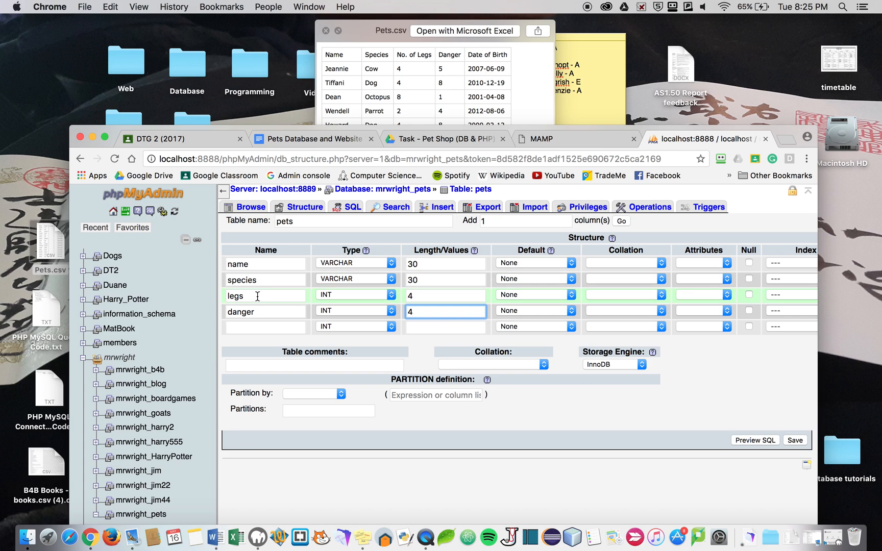
Define the fifth column as dob with type DATE, leaving its length blank
{"action": "left_click", "coordinate": [240, 327]}
{"action": "type", "text": "dob"}
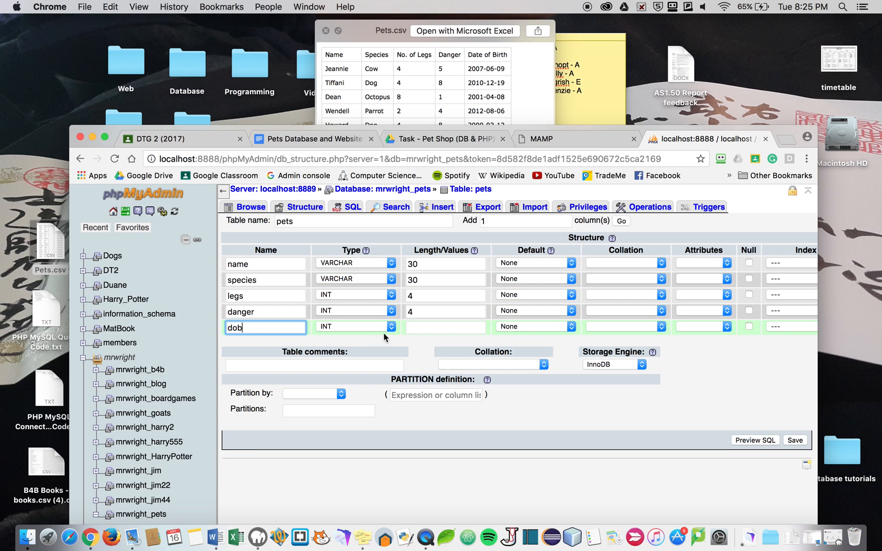
{"action": "left_click", "coordinate": [392, 327]}
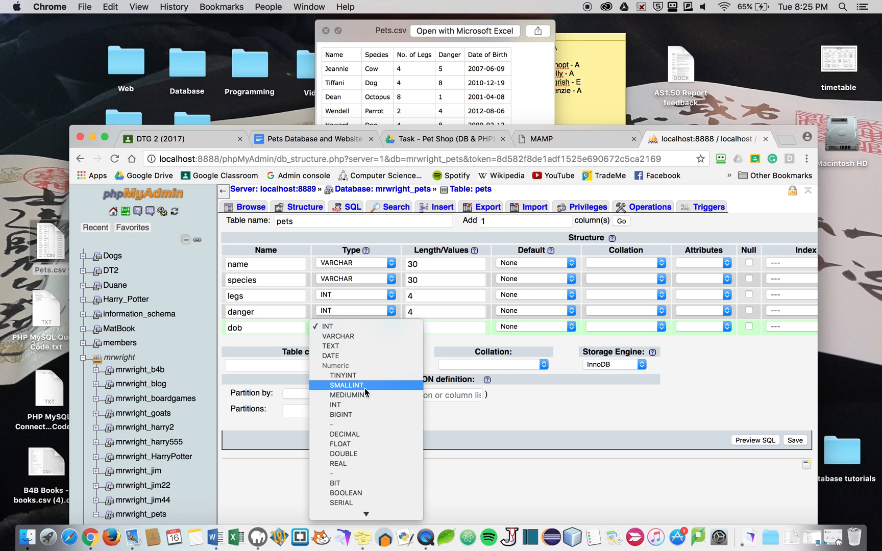
{"action": "left_click", "coordinate": [330, 357]}
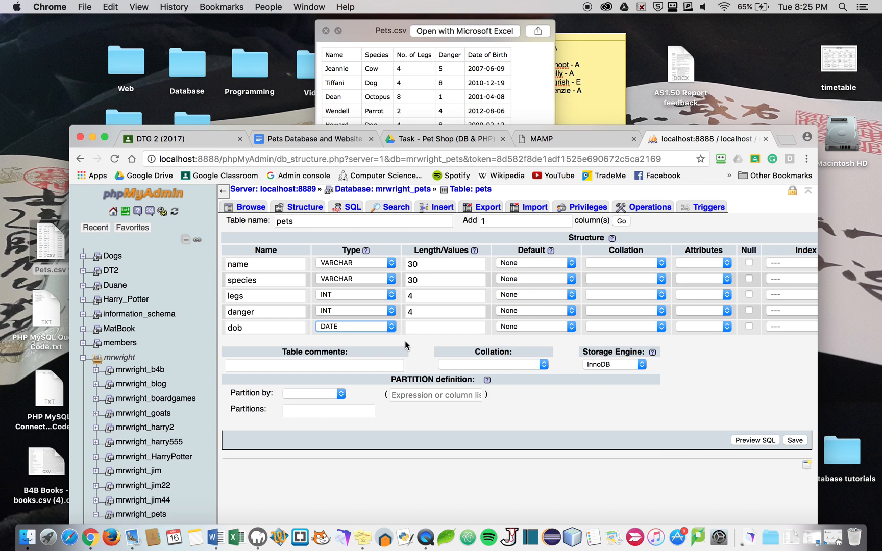
Check the column definitions against the full Pets.csv preview and save the pets table
{"action": "left_click_drag", "start_coordinate": [582, 127], "coordinate": [537, 101]}
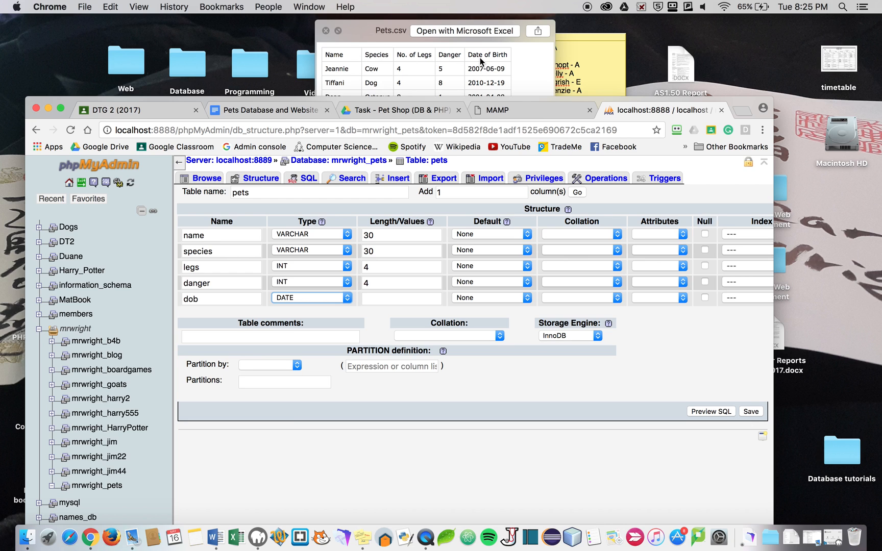
{"action": "left_click", "coordinate": [396, 35]}
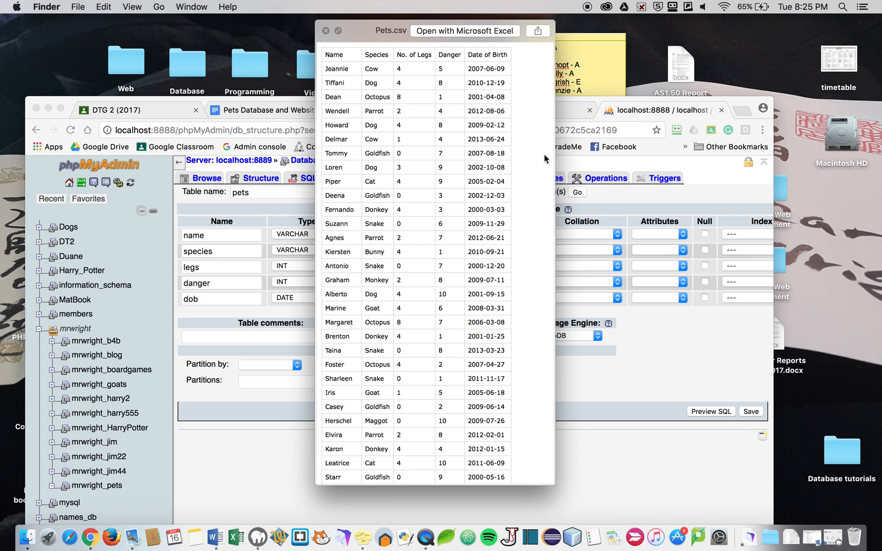
{"action": "left_click", "coordinate": [598, 103]}
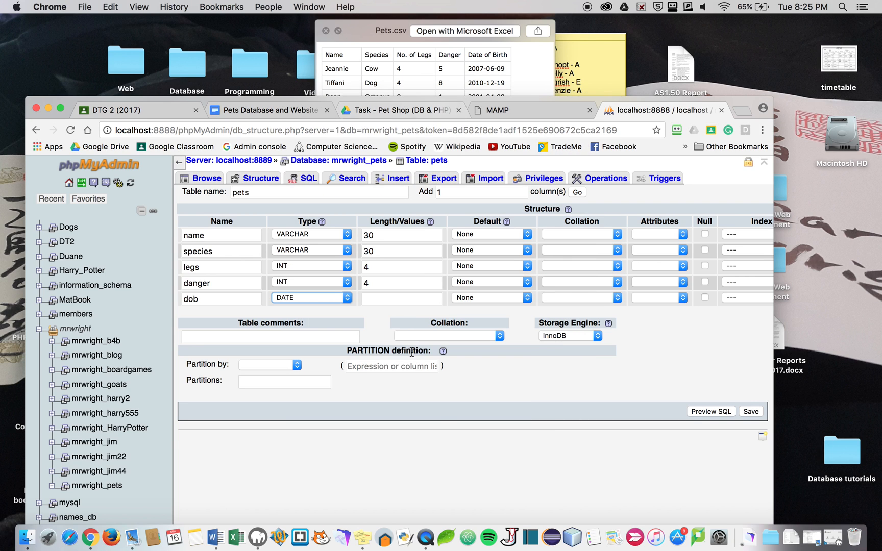
{"action": "left_click", "coordinate": [750, 412]}
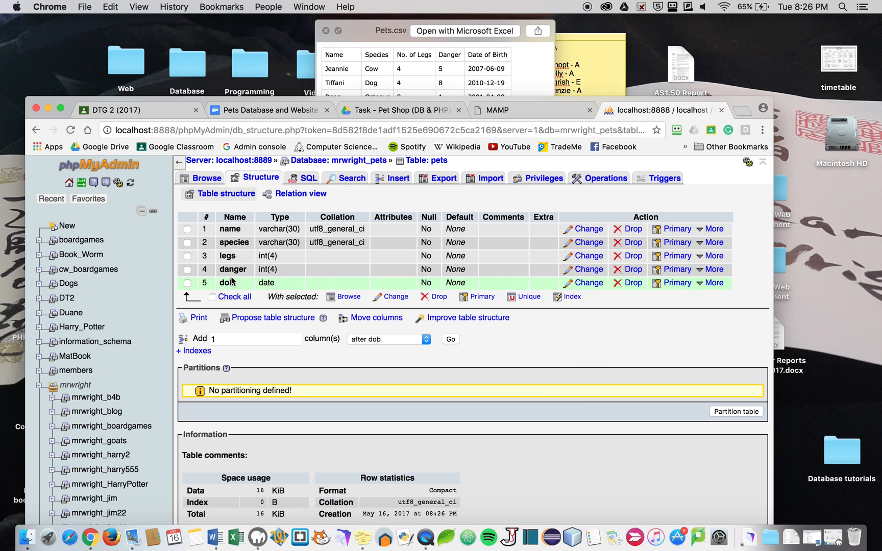
Browse the contents of the new pets table and return to its structure view
{"action": "left_click", "coordinate": [205, 178]}
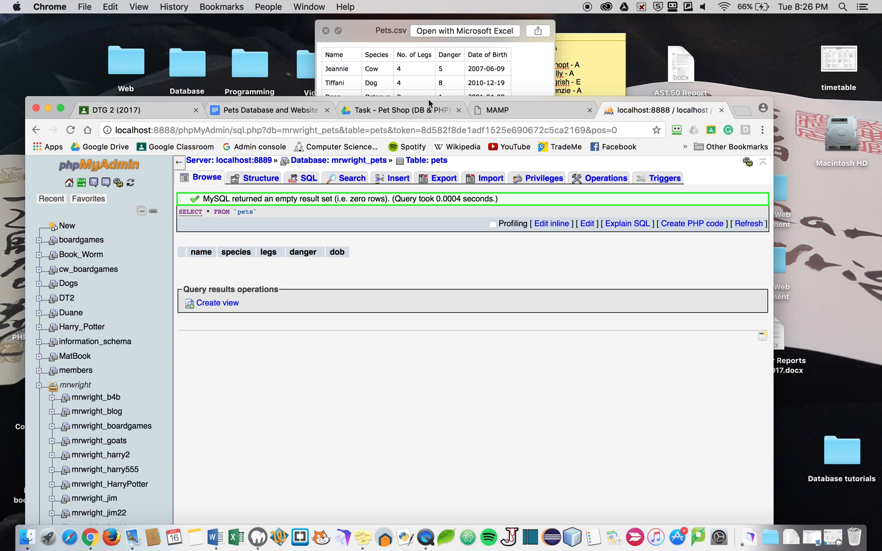
{"action": "left_click_drag", "start_coordinate": [427, 99], "coordinate": [437, 92]}
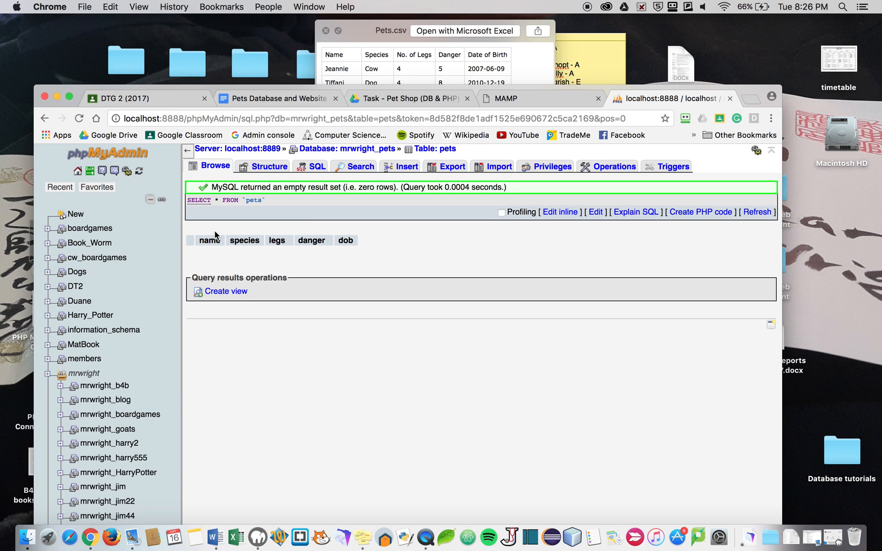
{"action": "left_click", "coordinate": [275, 166]}
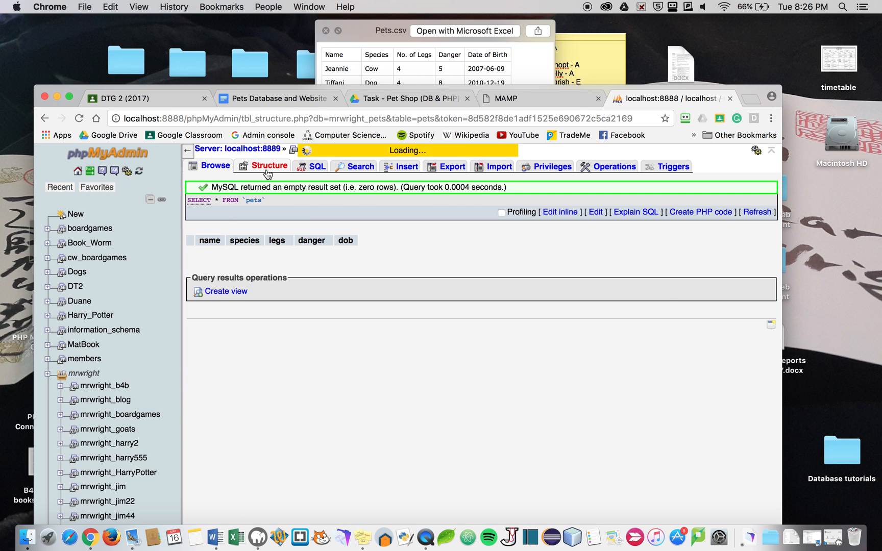